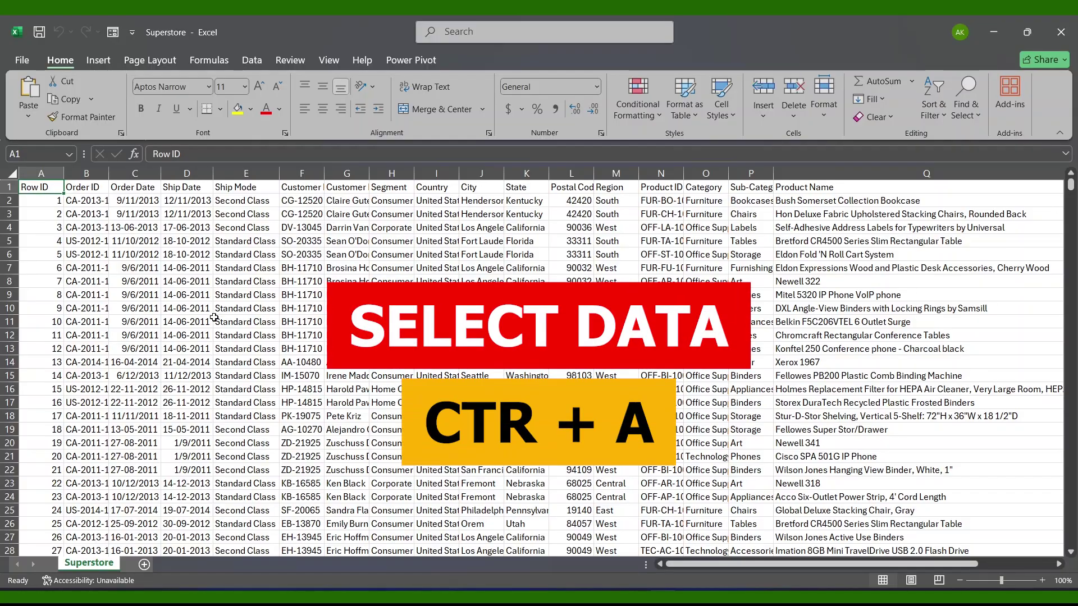
# - Create a PivotTable on a new worksheet from the whole Superstore data range A1:U9995
pyautogui.hotkey('ctrl', 'a')
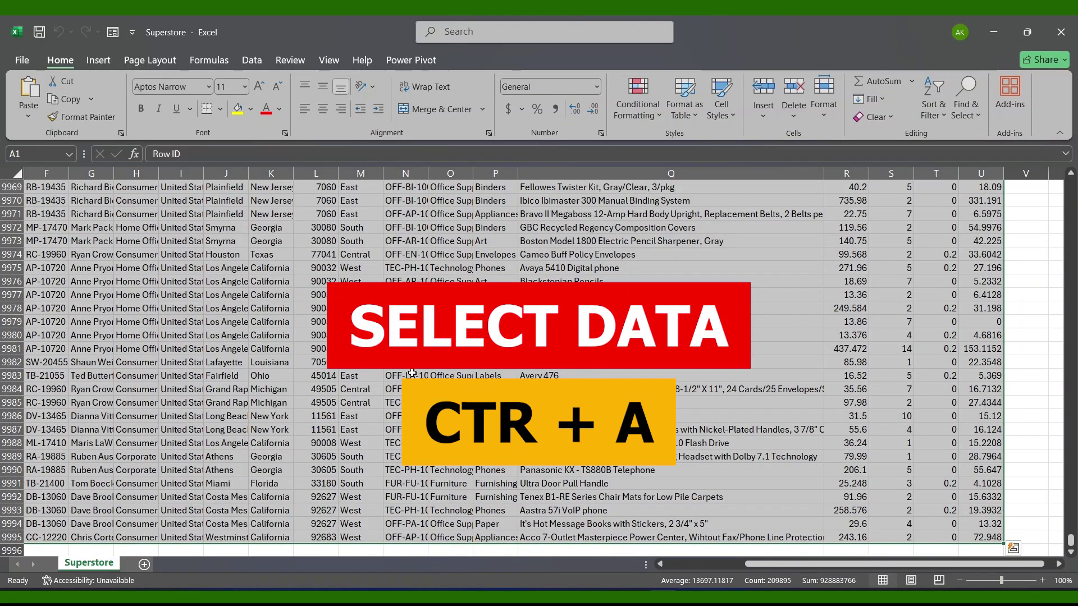
pyautogui.click(98, 64)
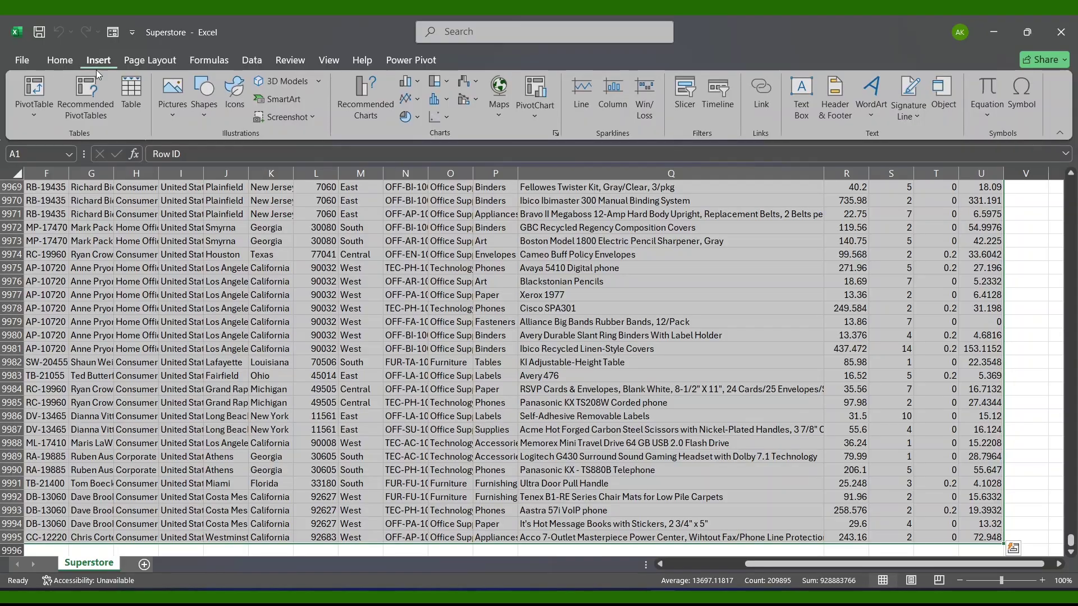
pyautogui.click(33, 90)
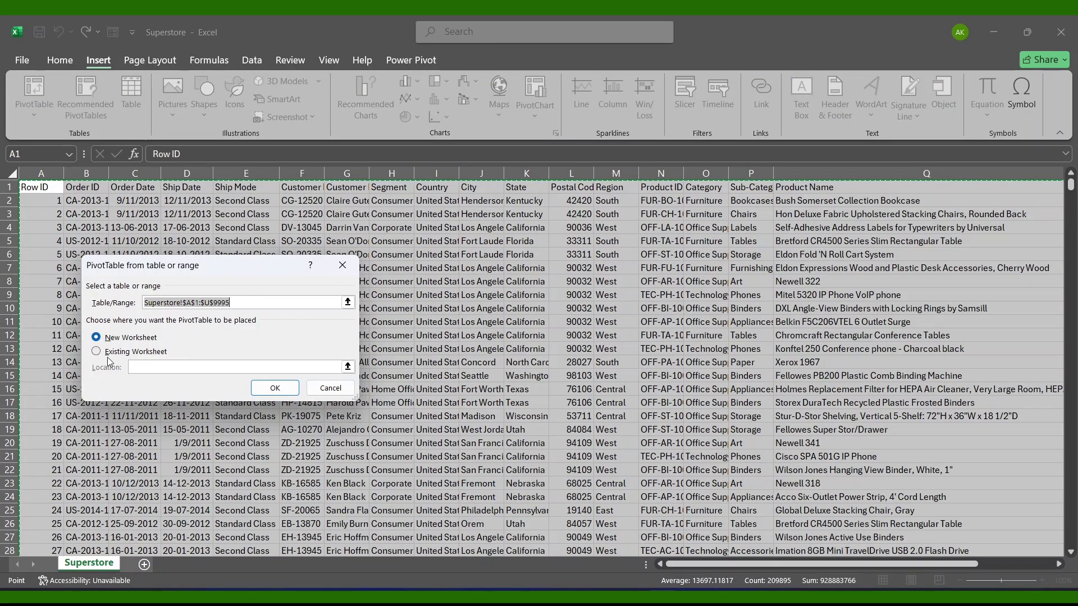
pyautogui.click(274, 389)
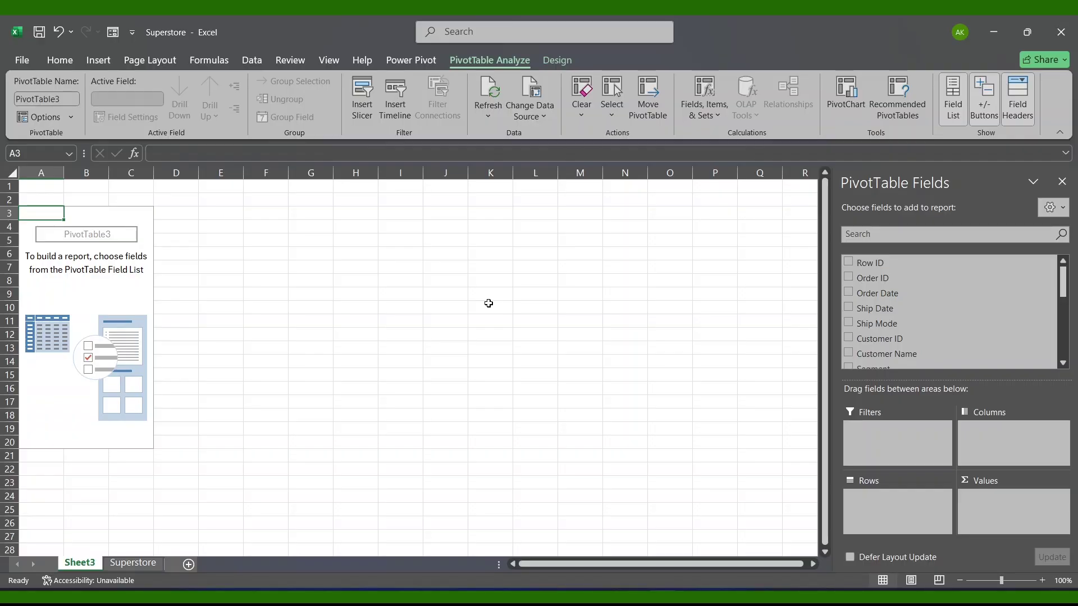
# - Build the PivotTable with Product Name as rows, Sales as summed values and Region as columns
pyautogui.scroll(-5, 922, 330)
pyautogui.scroll(5, 922, 330)
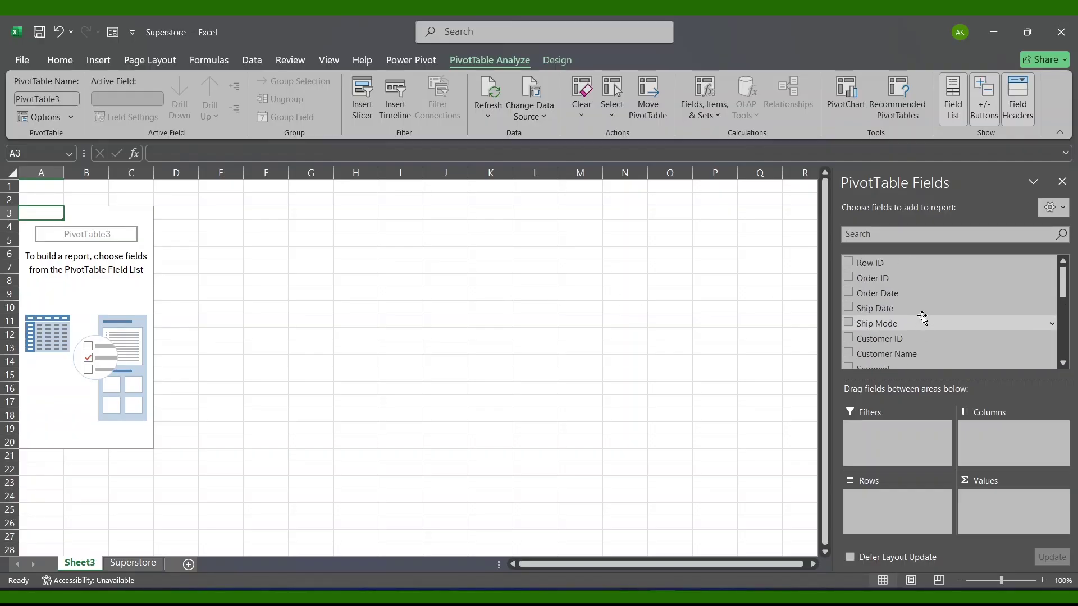
pyautogui.scroll(-3, 922, 319)
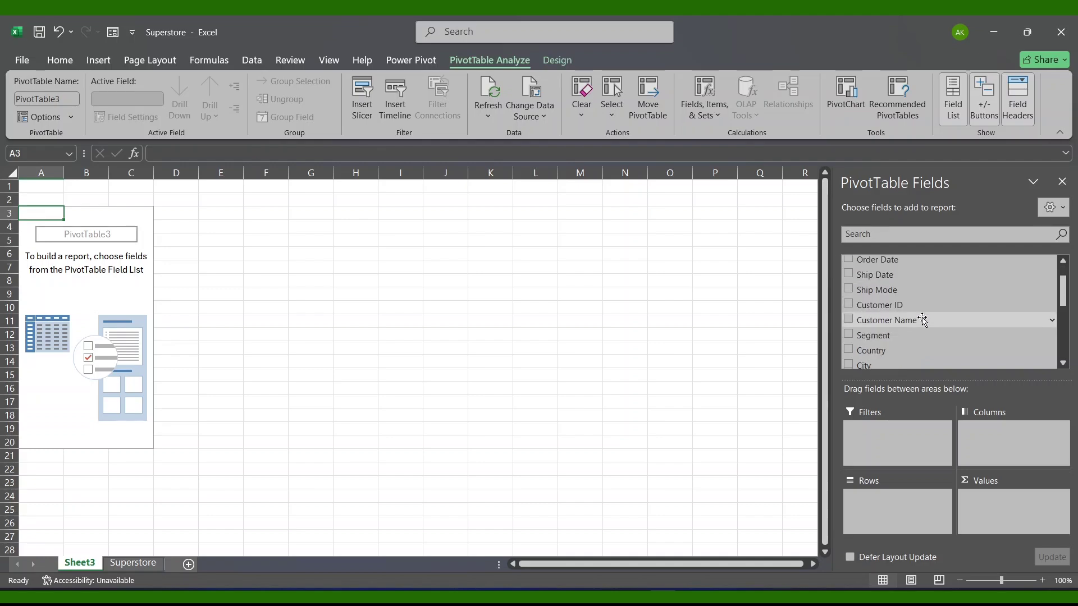
pyautogui.scroll(-2, 915, 320)
pyautogui.moveTo(897, 304); pyautogui.dragTo(887, 505)
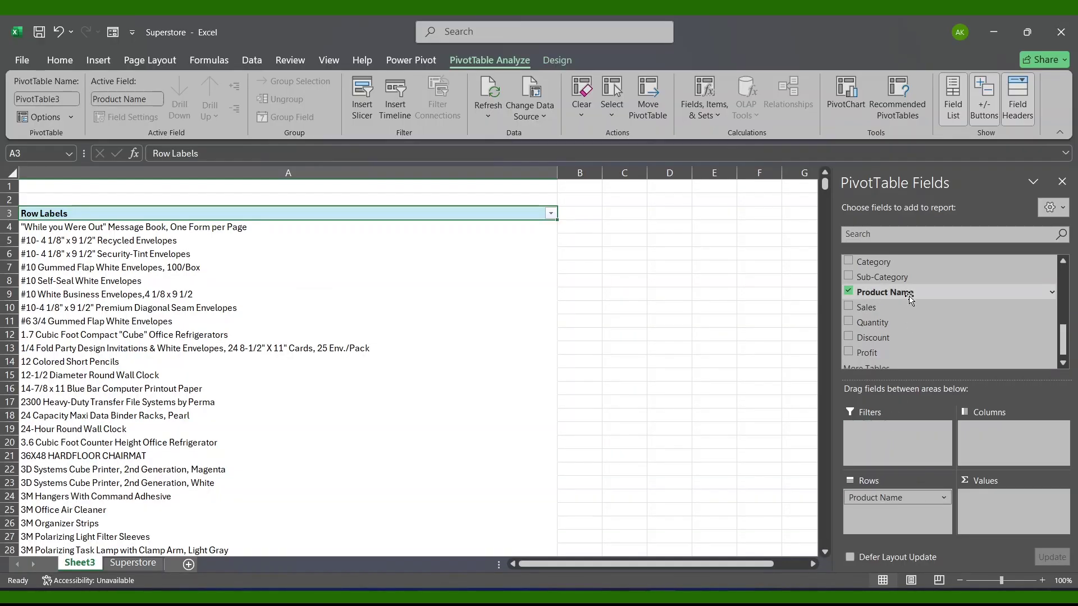
pyautogui.moveTo(882, 310); pyautogui.dragTo(980, 505)
pyautogui.scroll(2, 901, 289)
pyautogui.moveTo(890, 291); pyautogui.dragTo(986, 439)
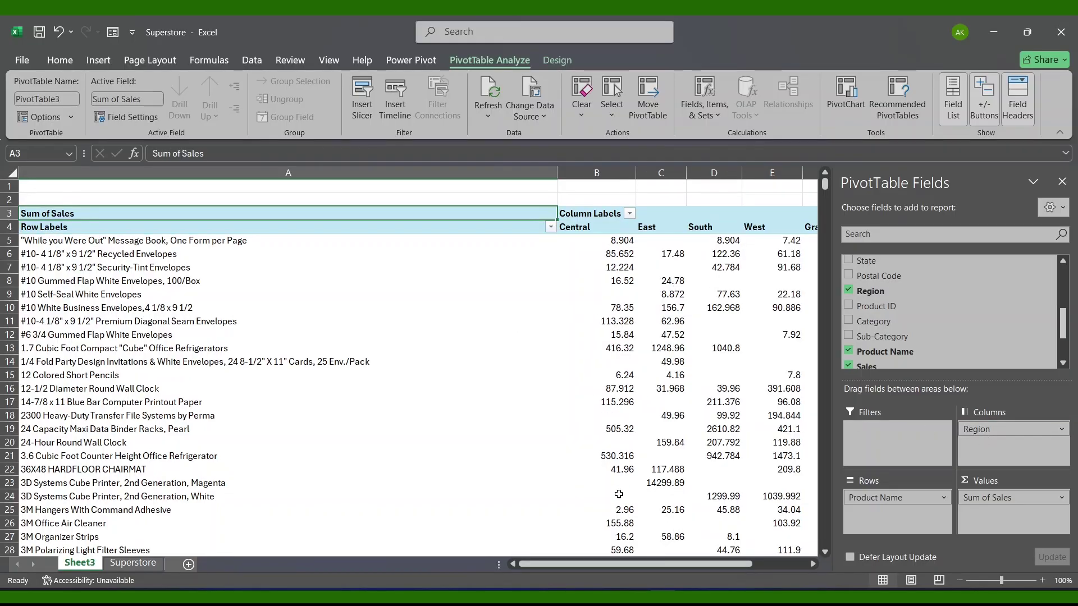
# - Filter the PivotTable's column labels to show only the Central region
pyautogui.moveTo(745, 328)
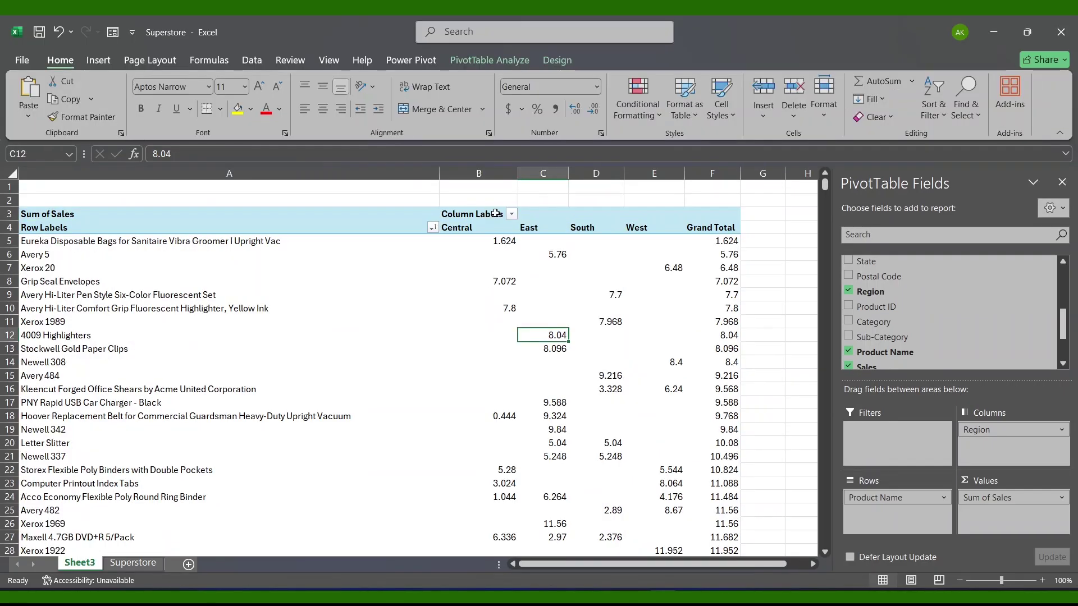
pyautogui.click(512, 214)
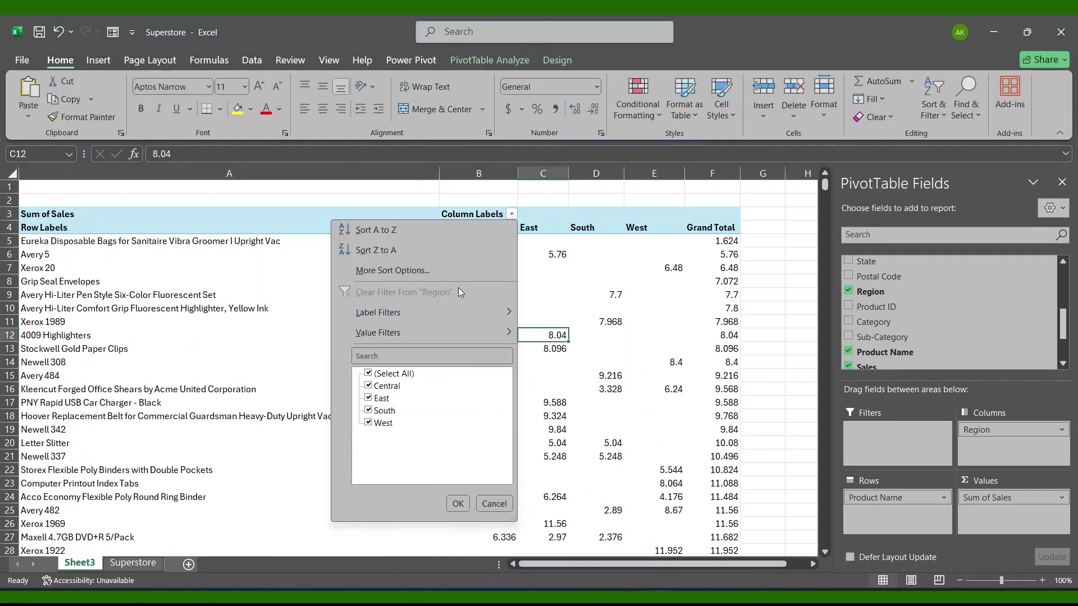
pyautogui.click(386, 374)
pyautogui.click(368, 386)
pyautogui.click(456, 504)
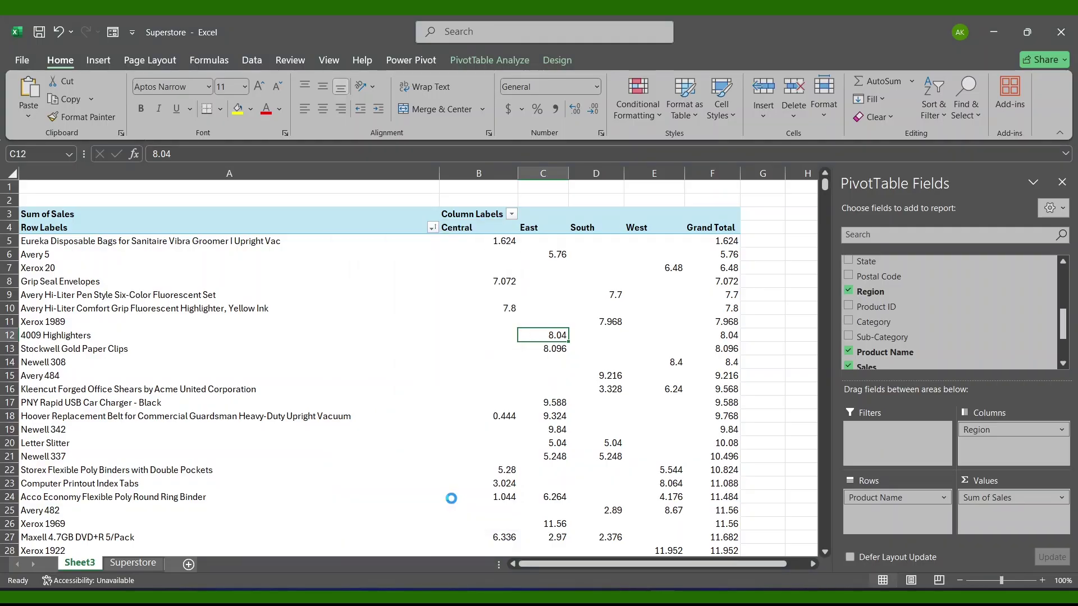
# - Restore all regions in the PivotTable's column label filter
pyautogui.click(630, 214)
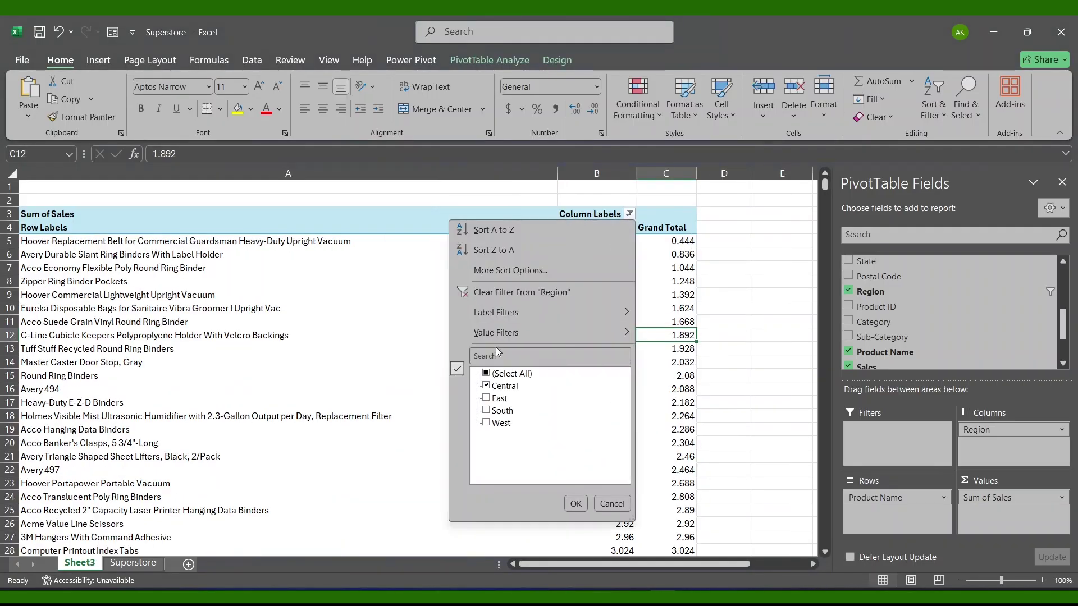
pyautogui.click(486, 373)
pyautogui.click(576, 503)
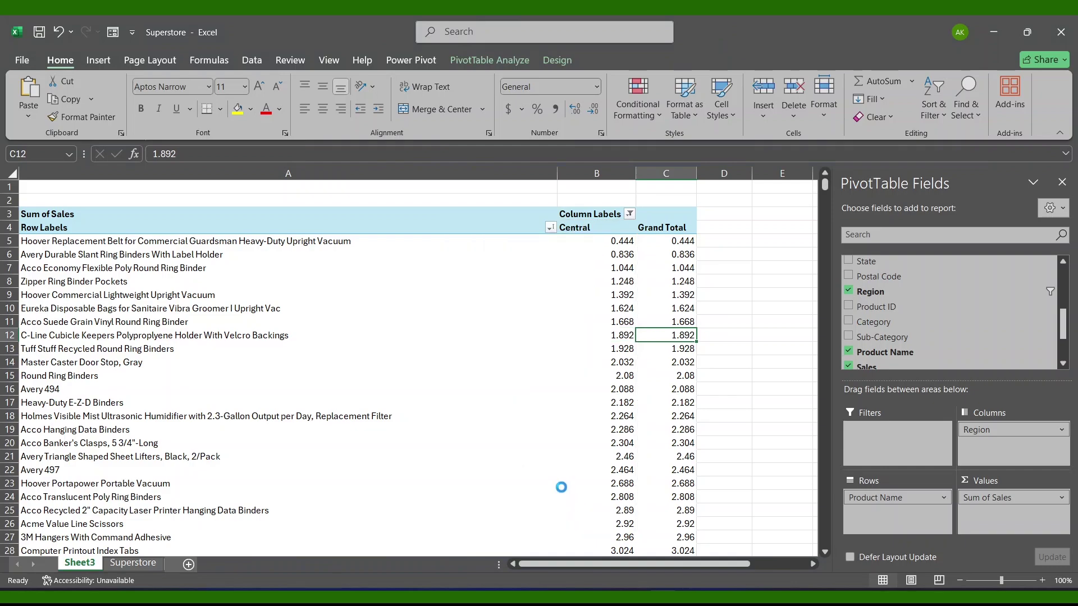
# - Look through the product names in the row label filter, keeping every product selected
pyautogui.click(561, 281)
pyautogui.click(549, 227)
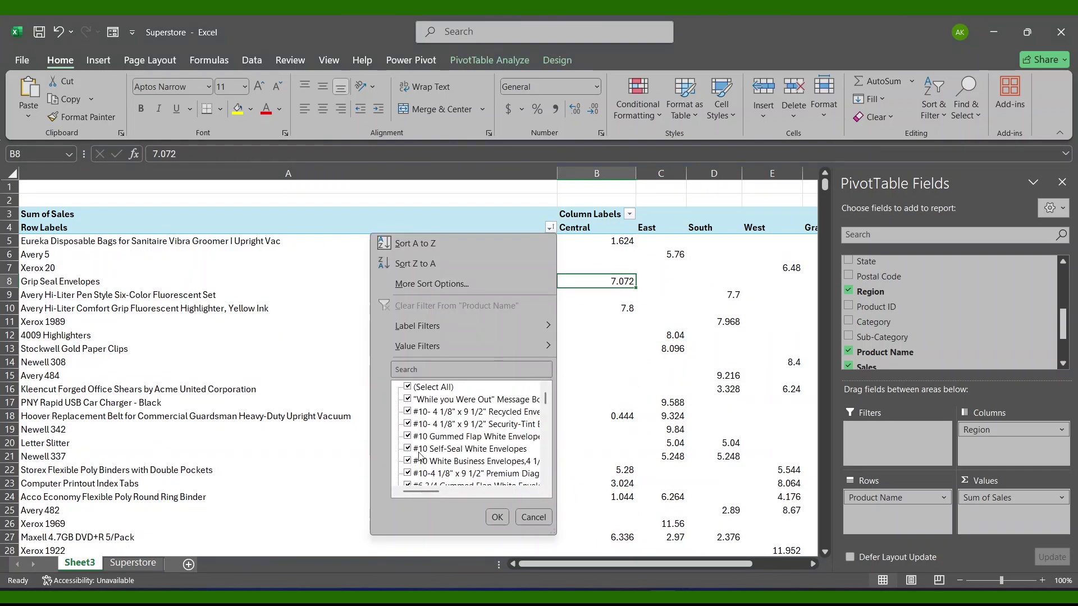
pyautogui.scroll(-5, 426, 452)
pyautogui.scroll(5, 444, 442)
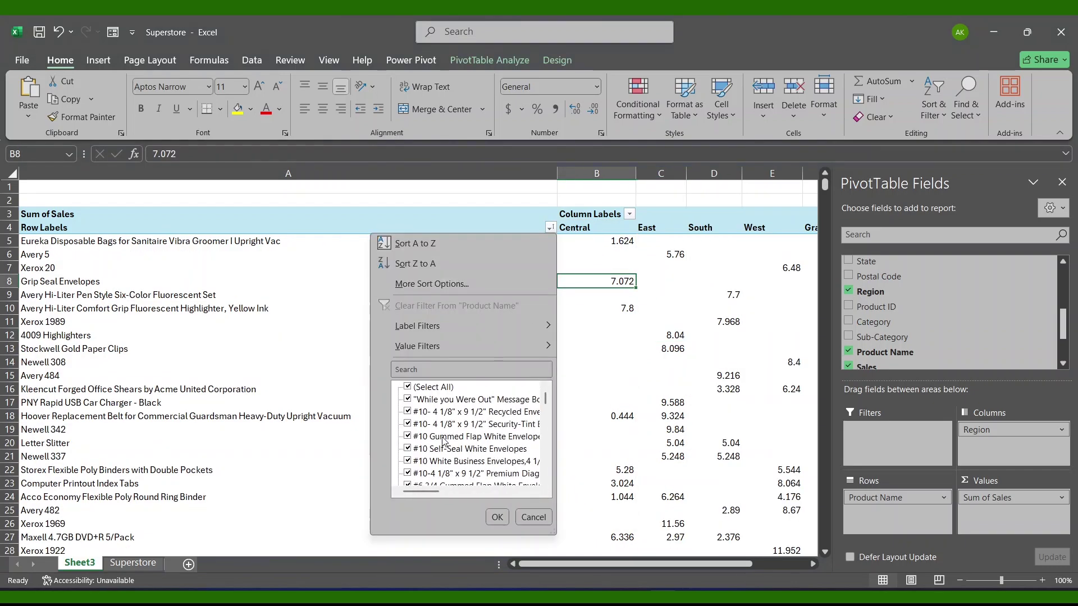
pyautogui.click(498, 517)
pyautogui.click(566, 325)
# - Sort the products by Grand Total from largest to smallest and look over the sorted rows
pyautogui.hscroll(4, 567, 326)
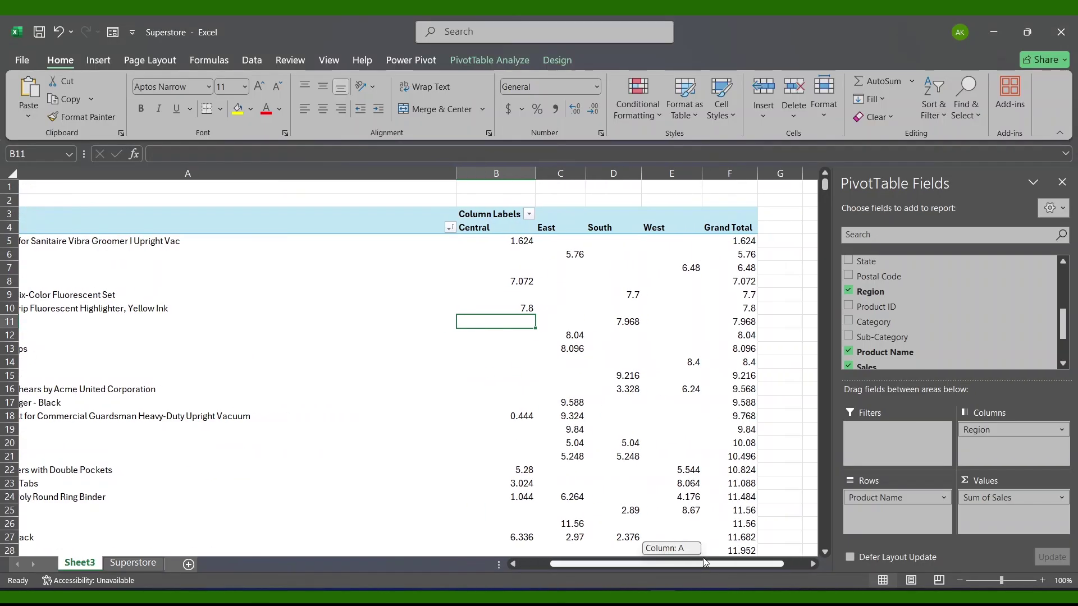
pyautogui.click(709, 241)
pyautogui.rightClick(707, 240)
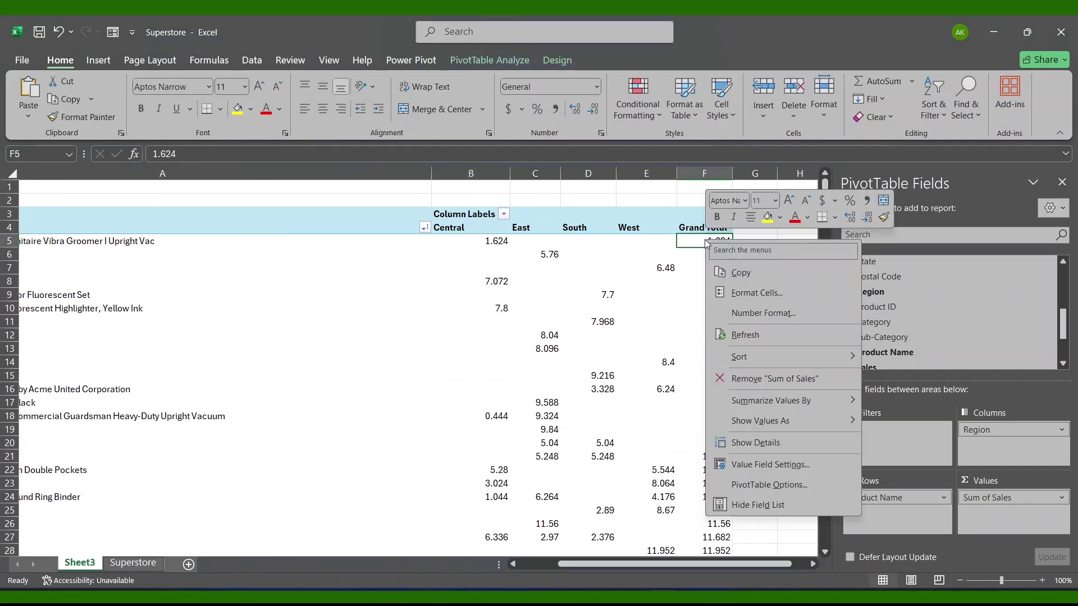
pyautogui.moveTo(760, 355)
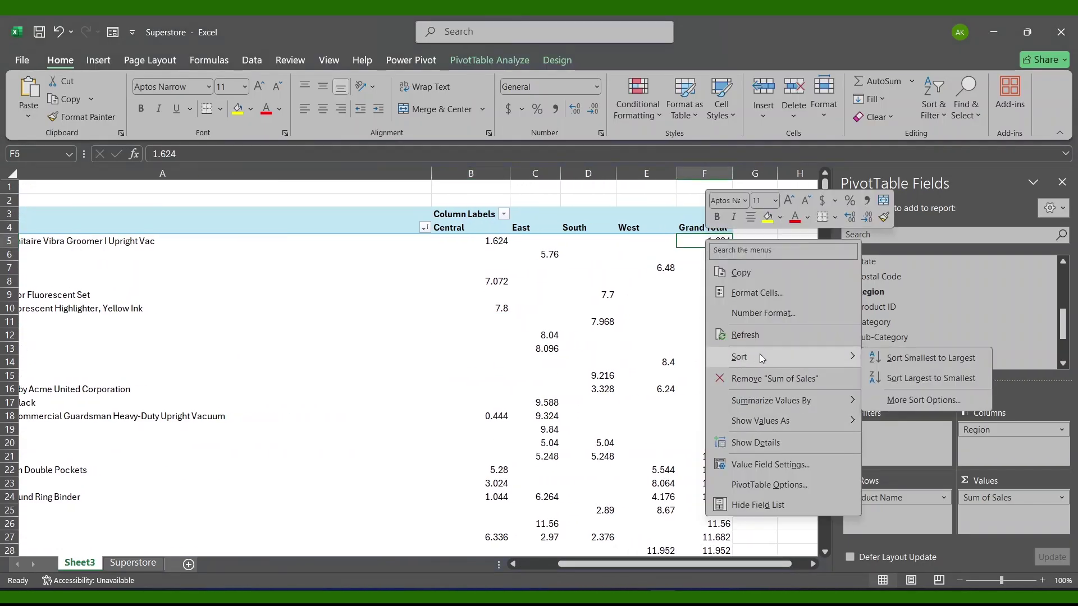
pyautogui.click(926, 377)
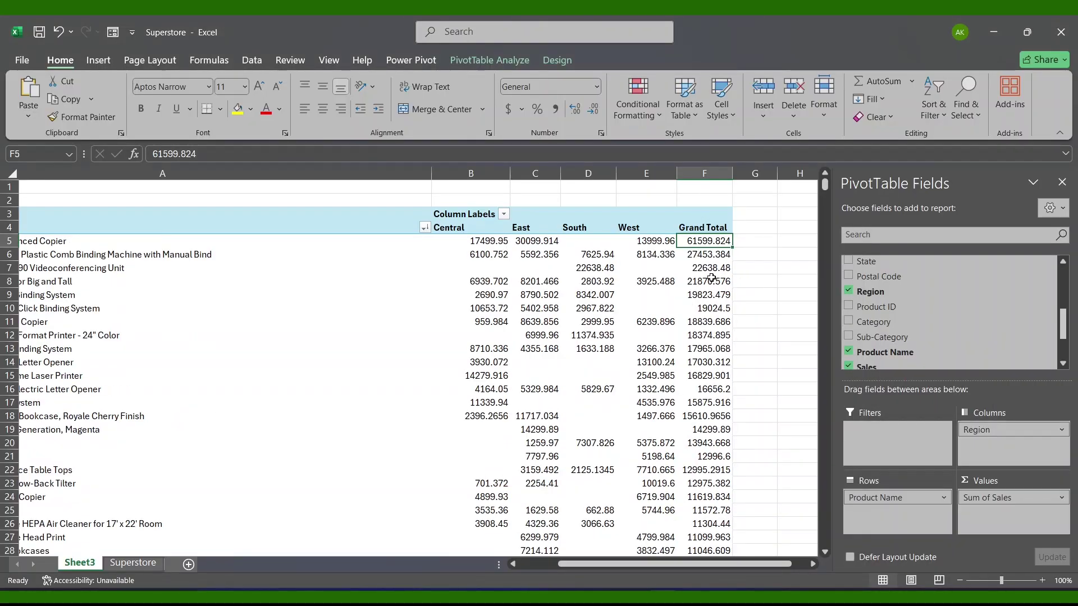
pyautogui.scroll(-3, 710, 403)
pyautogui.scroll(-5, 710, 403)
pyautogui.scroll(8, 696, 279)
pyautogui.scroll(-5, 715, 271)
pyautogui.scroll(5, 714, 338)
# - Sort the products by Grand Total from smallest to largest
pyautogui.rightClick(706, 256)
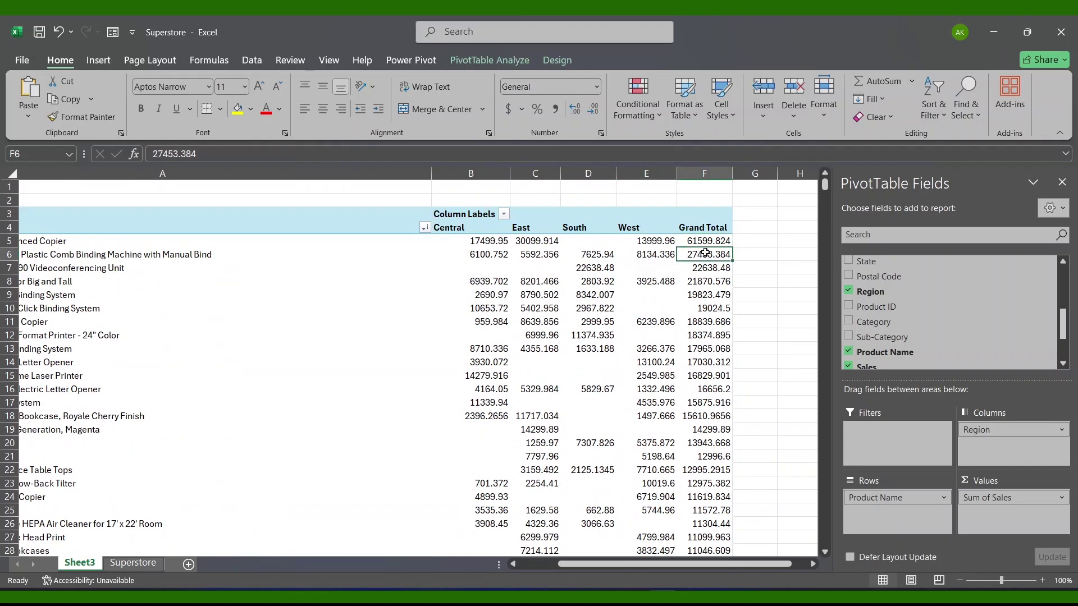
pyautogui.moveTo(760, 370)
pyautogui.click(931, 371)
pyautogui.click(704, 281)
pyautogui.scroll(-5, 650, 320)
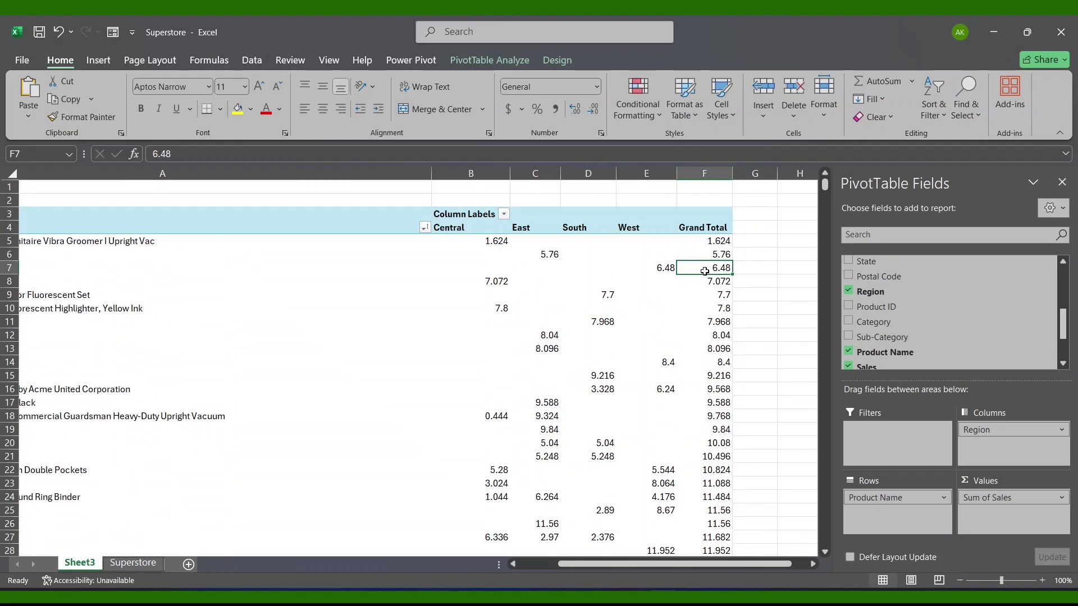
# - Compare the line, pie and bar chart types, and insert a Clustered Column PivotChart from the PivotTable
pyautogui.click(483, 61)
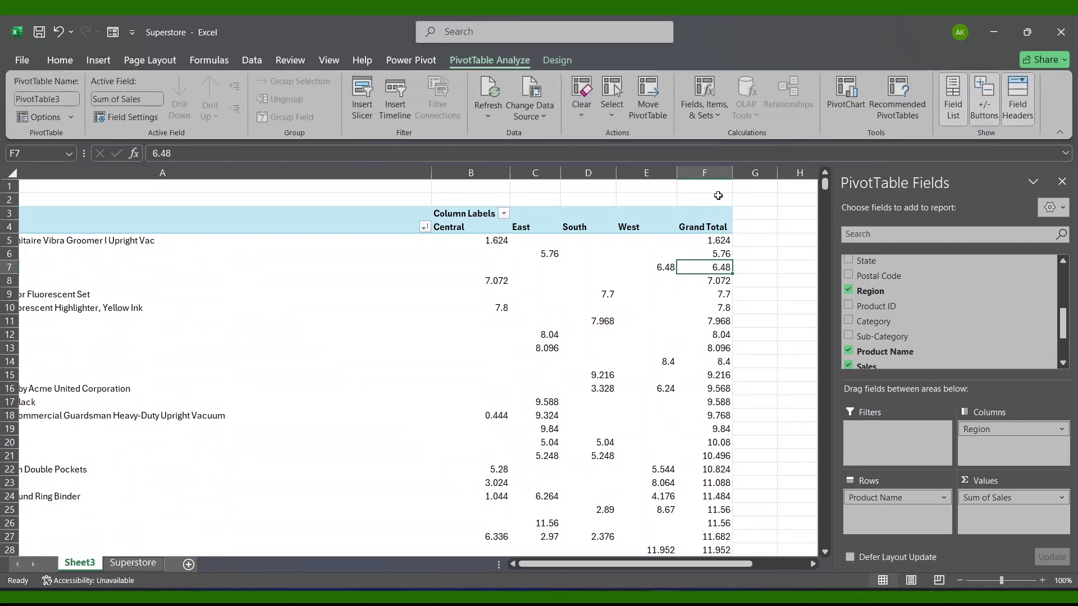
pyautogui.click(847, 113)
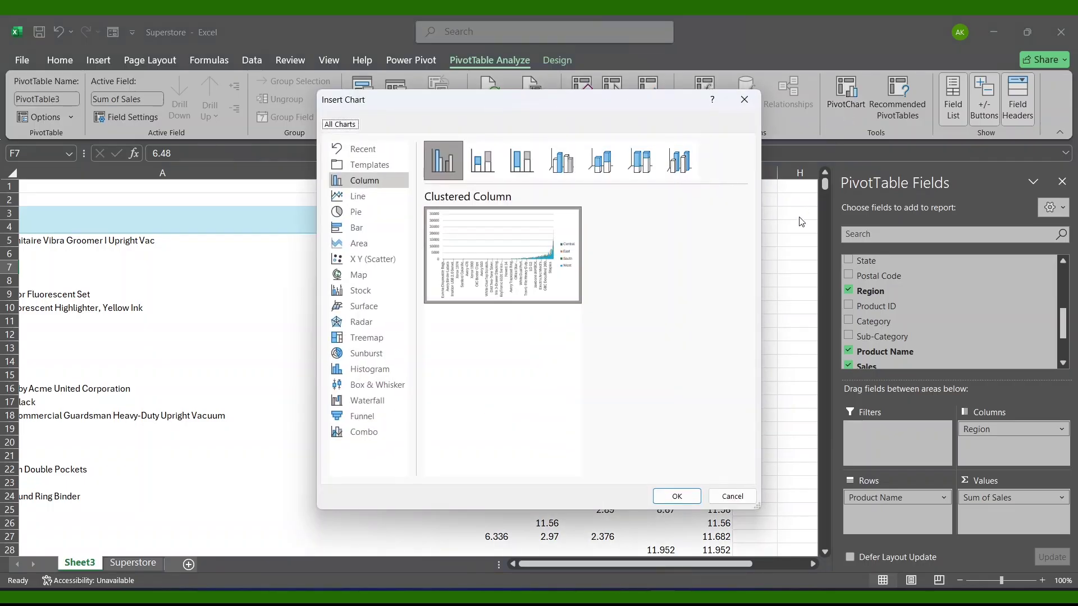
pyautogui.moveTo(502, 230)
pyautogui.click(351, 196)
pyautogui.click(372, 218)
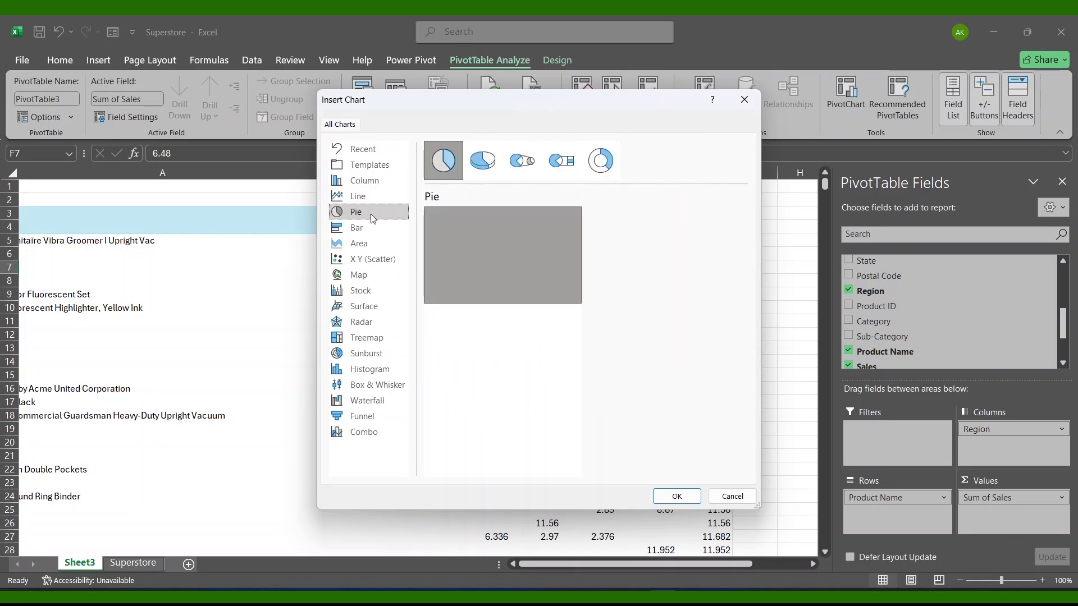
pyautogui.click(379, 228)
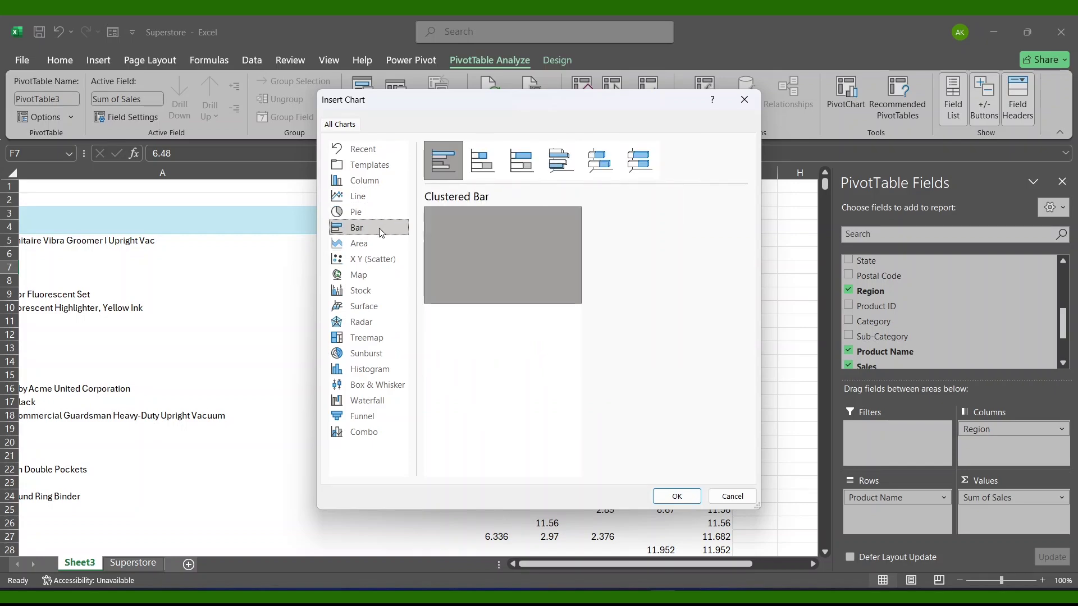
pyautogui.click(371, 182)
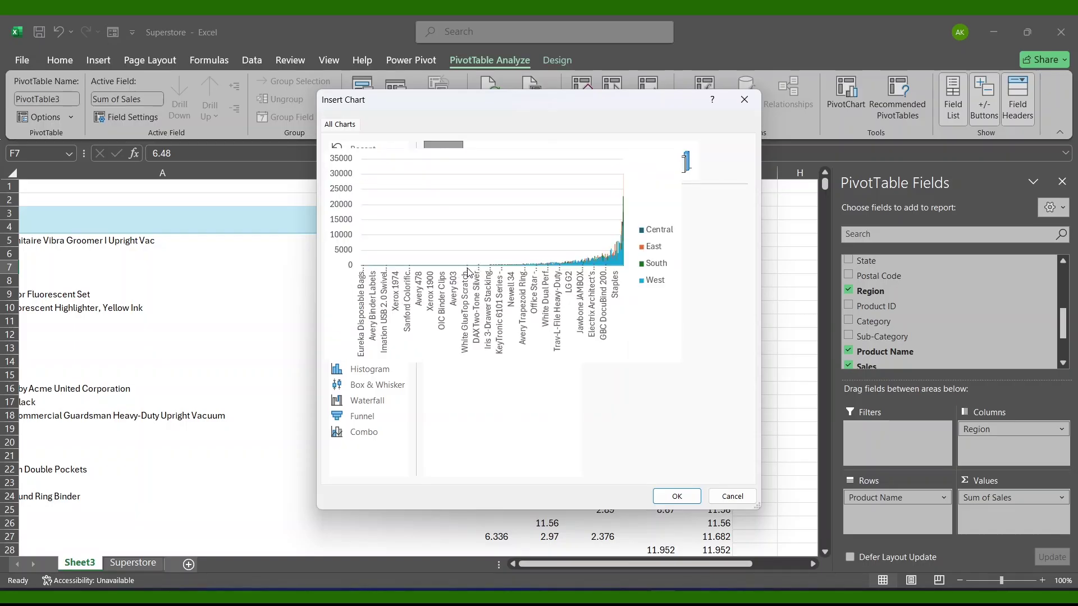
pyautogui.click(678, 497)
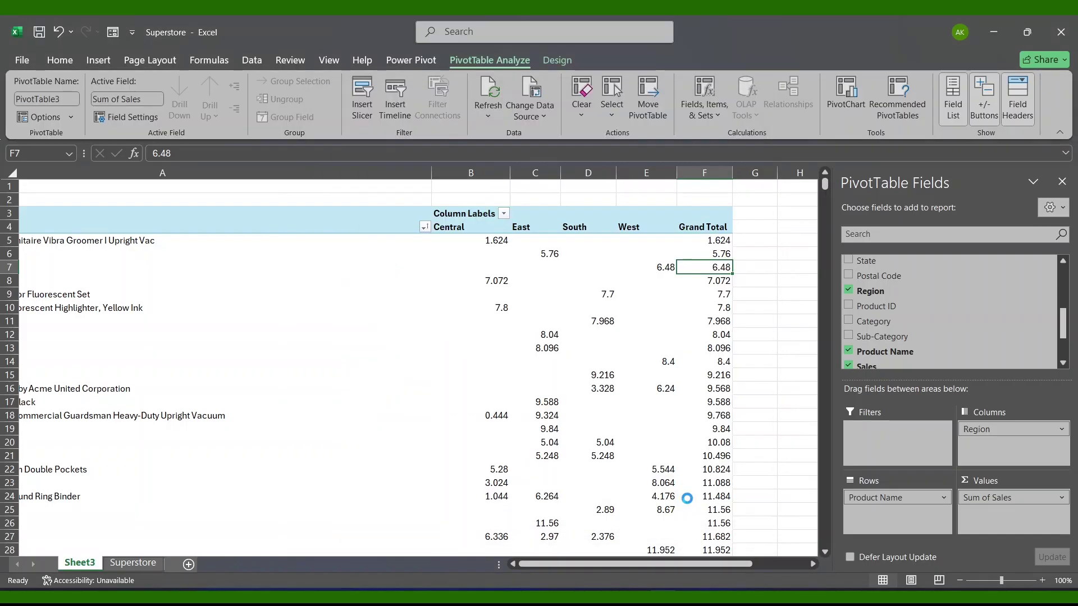
# - Close the PivotChart field list and move the chart into the empty cells beside the Grand Total column
pyautogui.click(630, 564)
pyautogui.moveTo(630, 563); pyautogui.dragTo(726, 563)
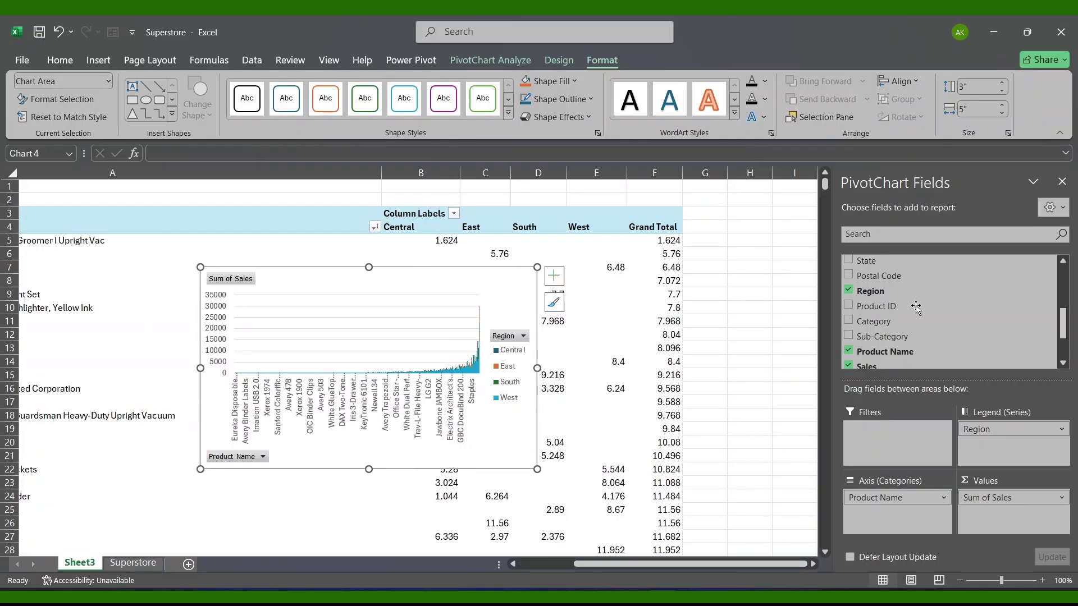
pyautogui.click(1061, 180)
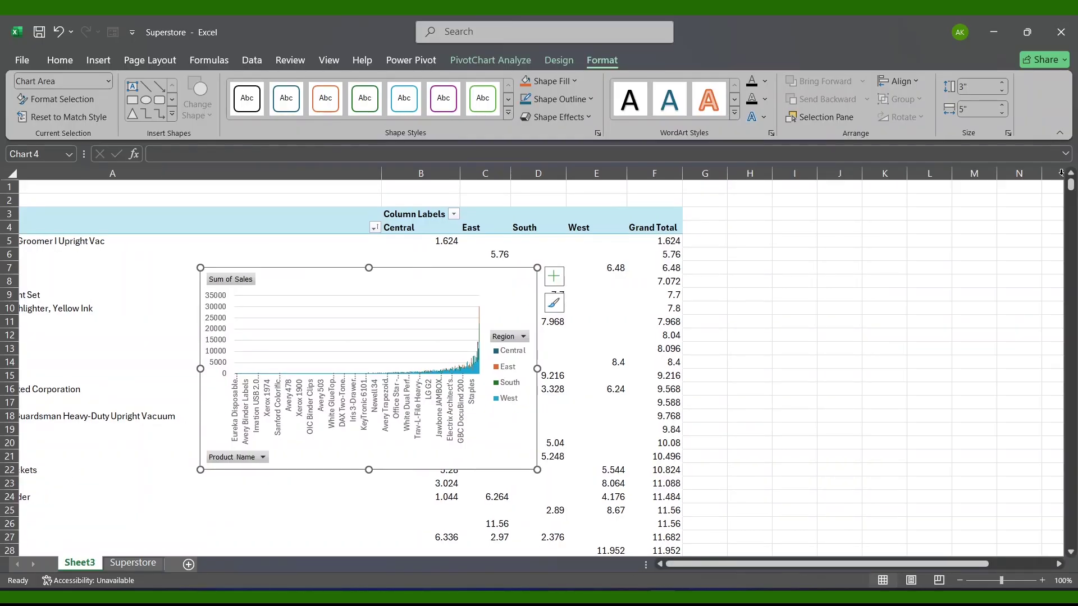
pyautogui.moveTo(399, 294); pyautogui.dragTo(902, 220)
pyautogui.click(797, 454)
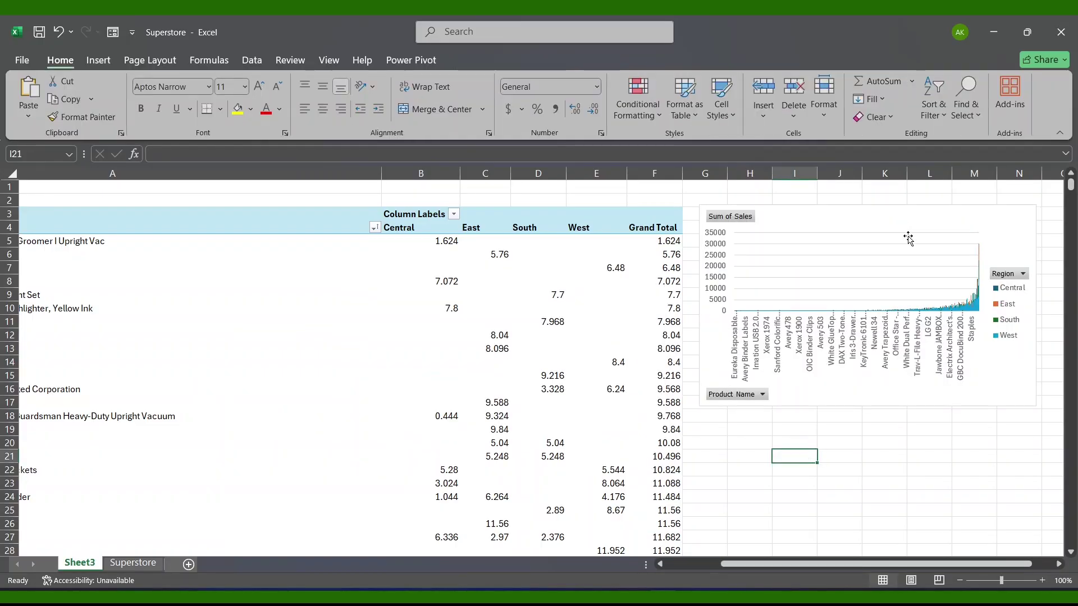
# - Filter the chart's Product Name field to "While you Were Out" Message Book and the #10 Security-Tint, Gummed Flap White and Self-Seal White Envelopes
pyautogui.click(908, 238)
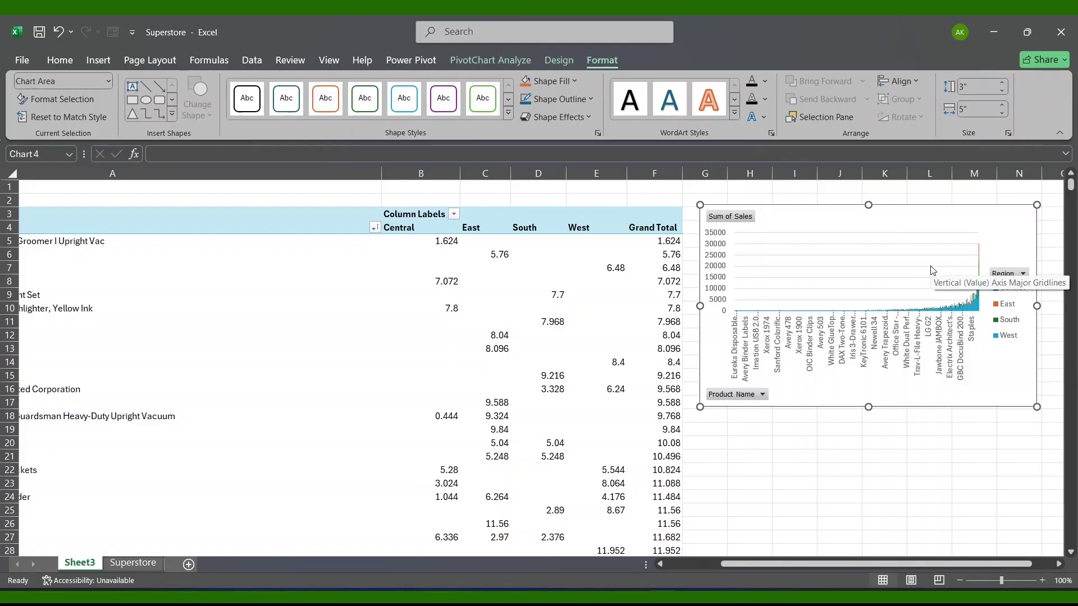
pyautogui.click(763, 395)
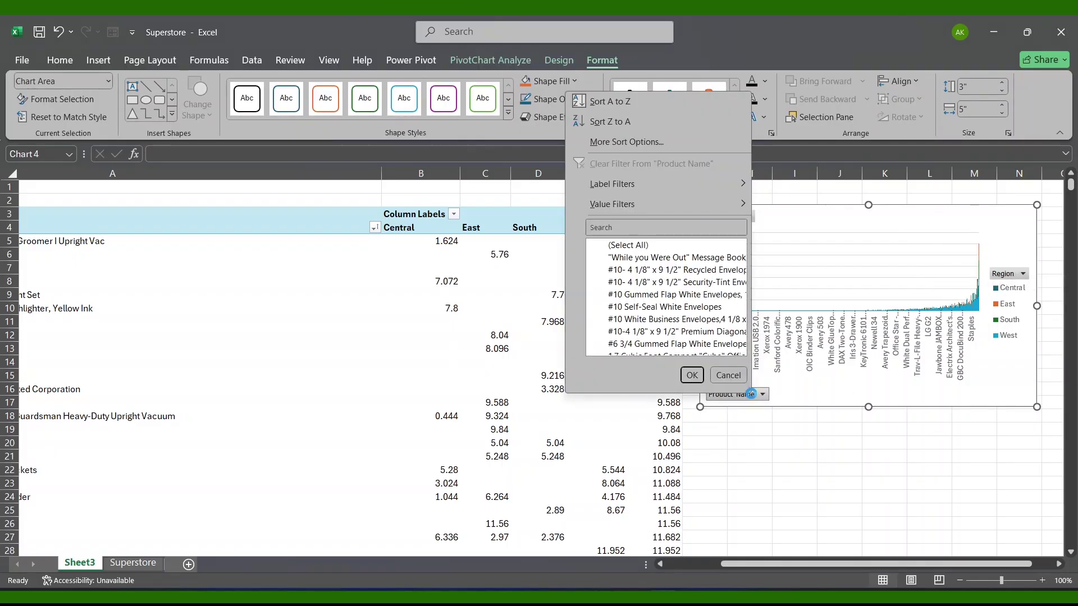
pyautogui.click(602, 245)
pyautogui.click(603, 257)
pyautogui.click(602, 282)
pyautogui.click(603, 294)
pyautogui.click(603, 306)
pyautogui.click(692, 375)
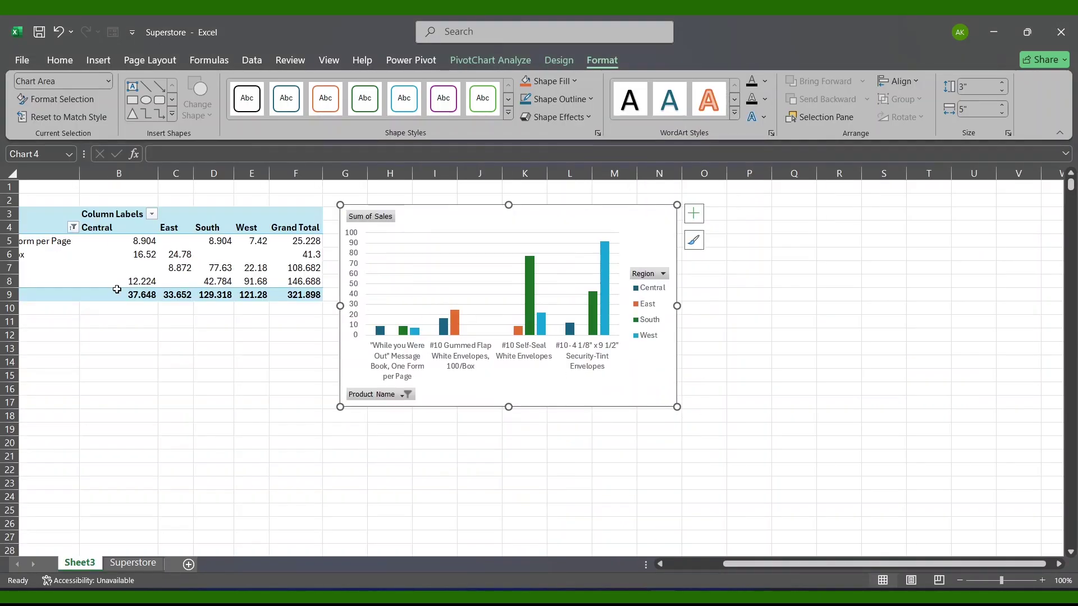
pyautogui.moveTo(745, 565); pyautogui.dragTo(695, 564)
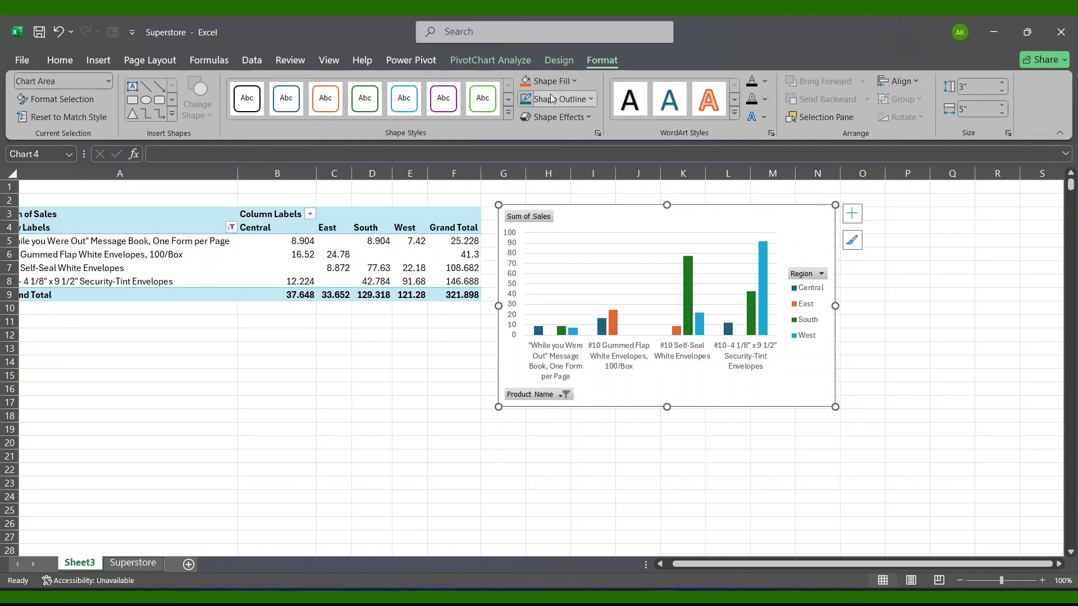
# - Try the outlined-column chart style on the PivotChart and recolour its series with the second Colorful palette of blue, green, purple and dark blue
pyautogui.click(561, 59)
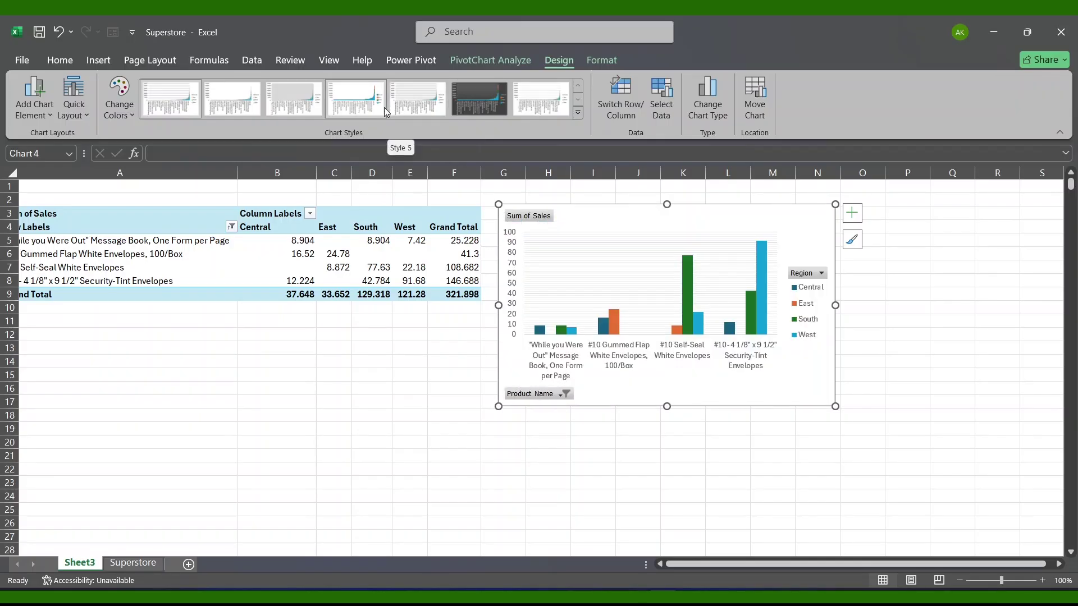
pyautogui.click(379, 109)
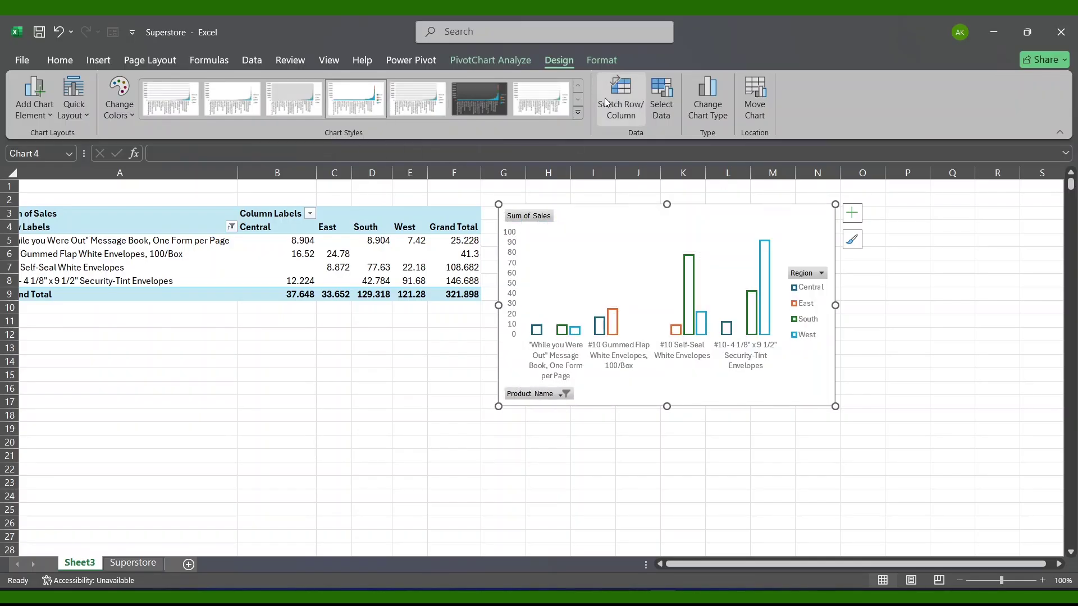
pyautogui.click(135, 116)
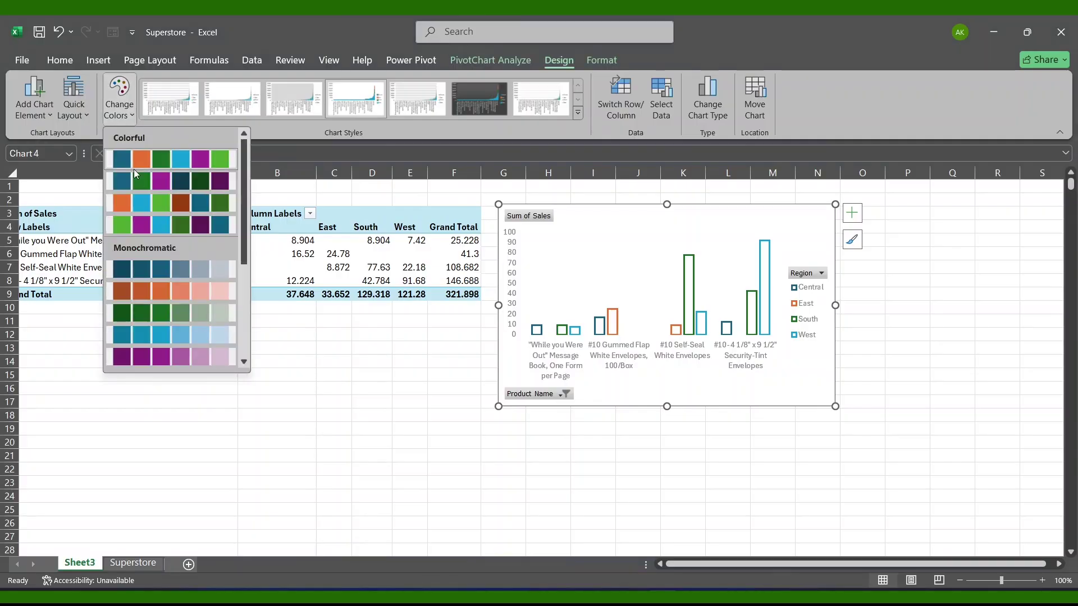
pyautogui.click(160, 183)
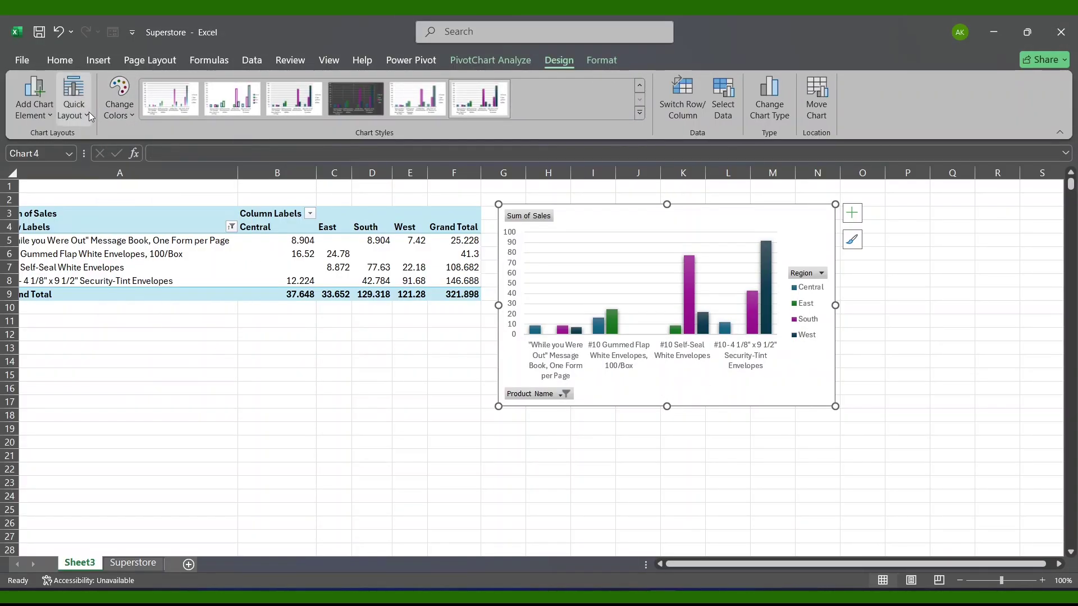
pyautogui.click(49, 113)
pyautogui.click(49, 112)
pyautogui.click(454, 429)
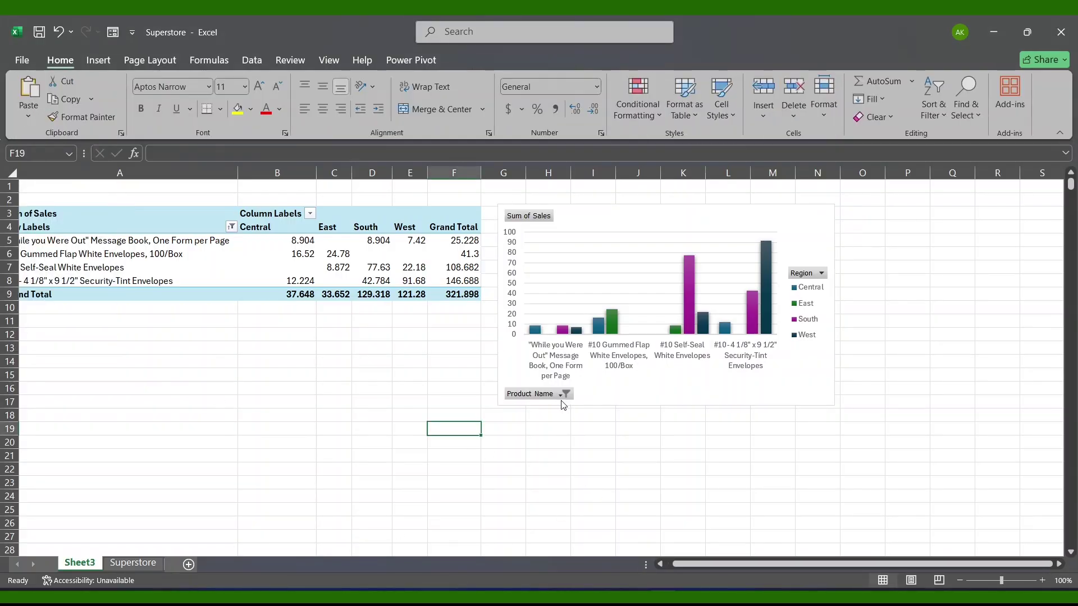
# - Reset the chart's Product Name filter to include all products
pyautogui.click(566, 394)
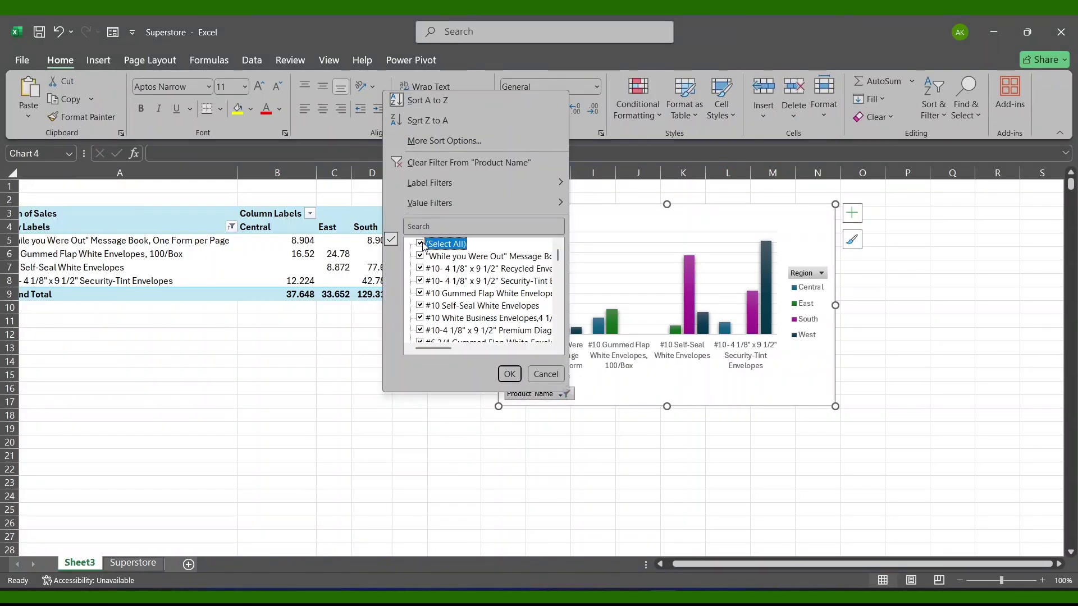
pyautogui.click(509, 374)
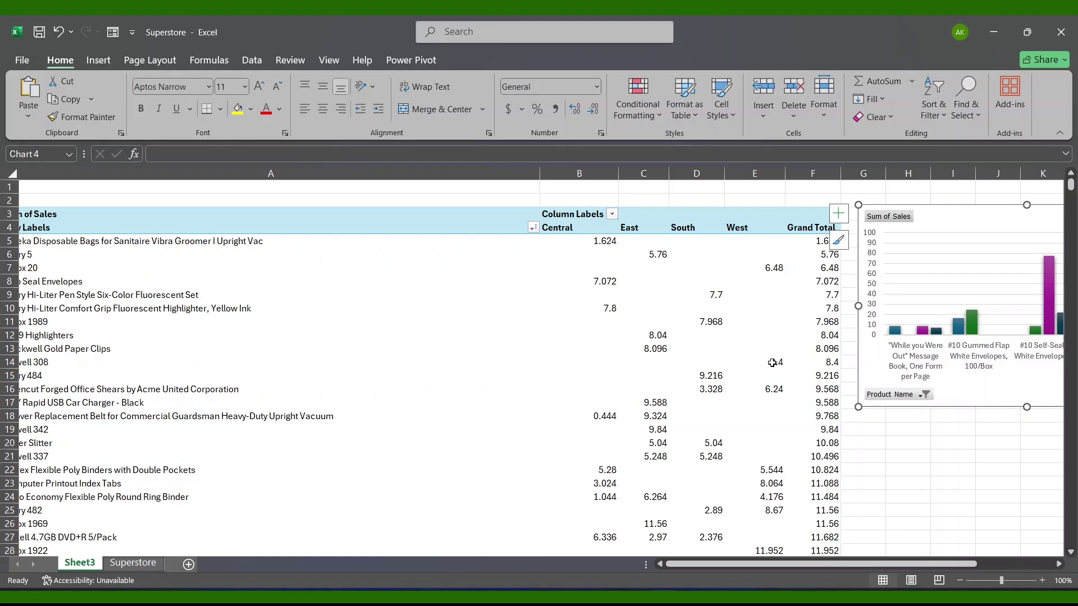
pyautogui.moveTo(733, 567)
pyautogui.mouseDown()
pyautogui.moveTo(825, 561)
pyautogui.moveTo(730, 564)
pyautogui.mouseUp()
pyautogui.scroll(-2, 466, 379)
pyautogui.scroll(2, 466, 379)
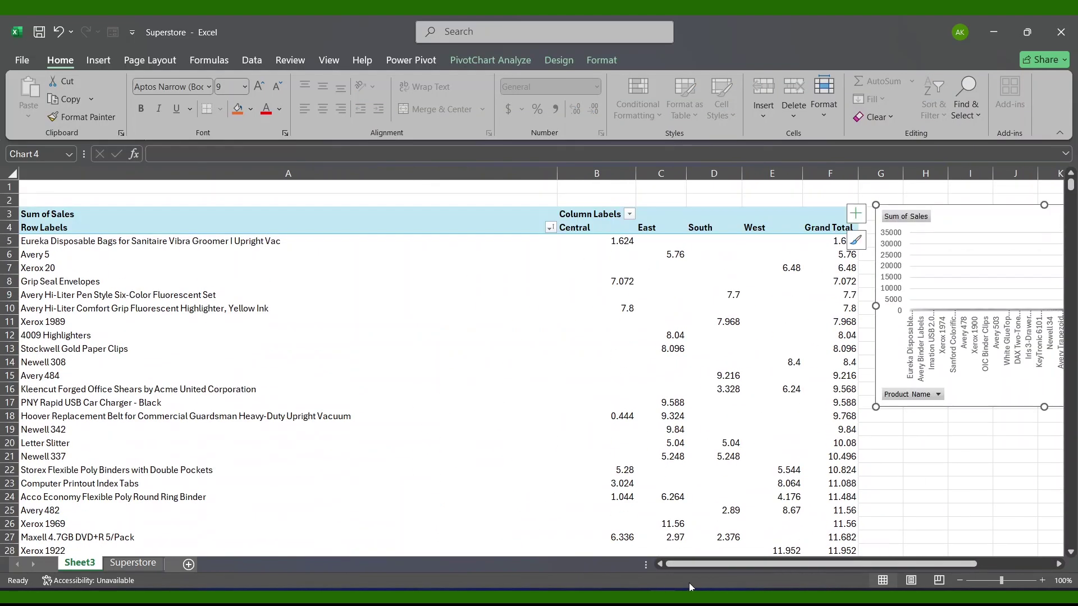